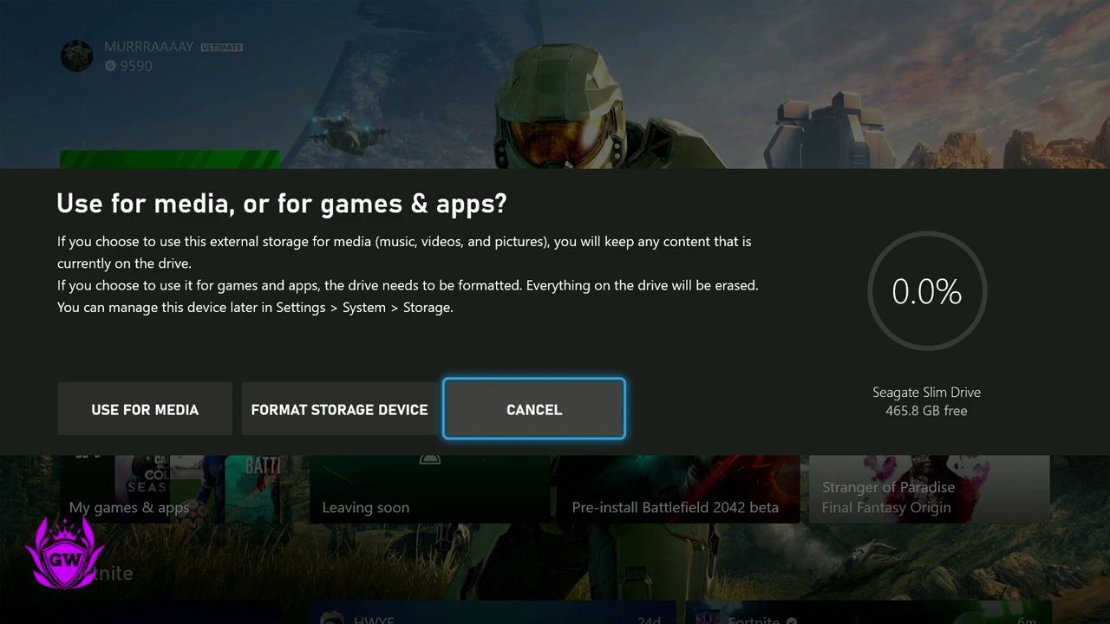
Choose to format the external storage for games and apps, keeping the device name Seagate Slim Drive.
key("Left")
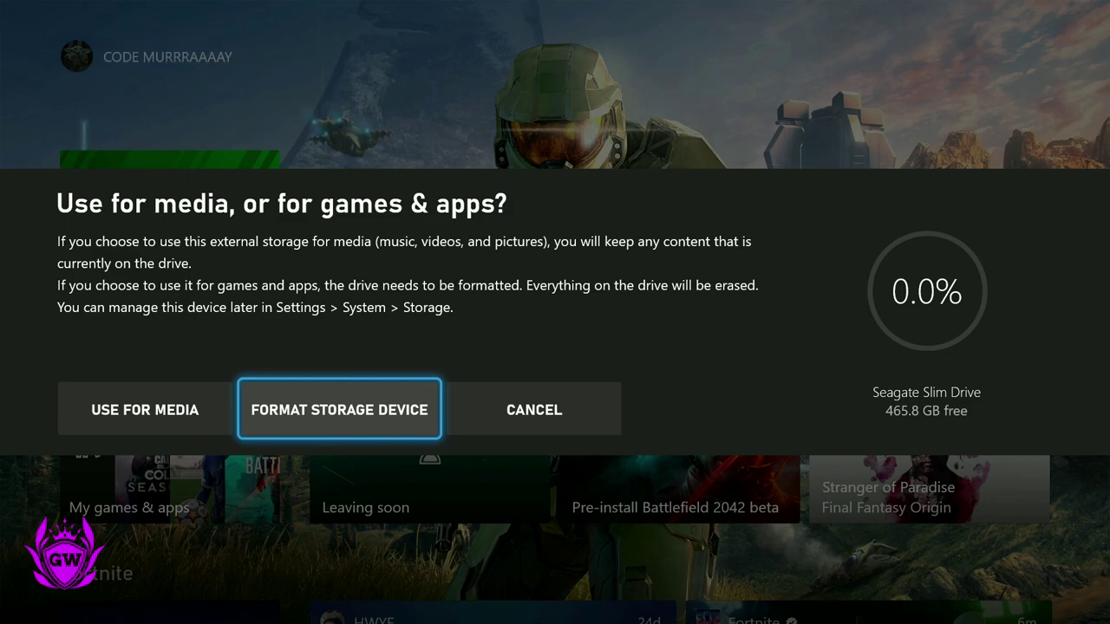
key("Return")
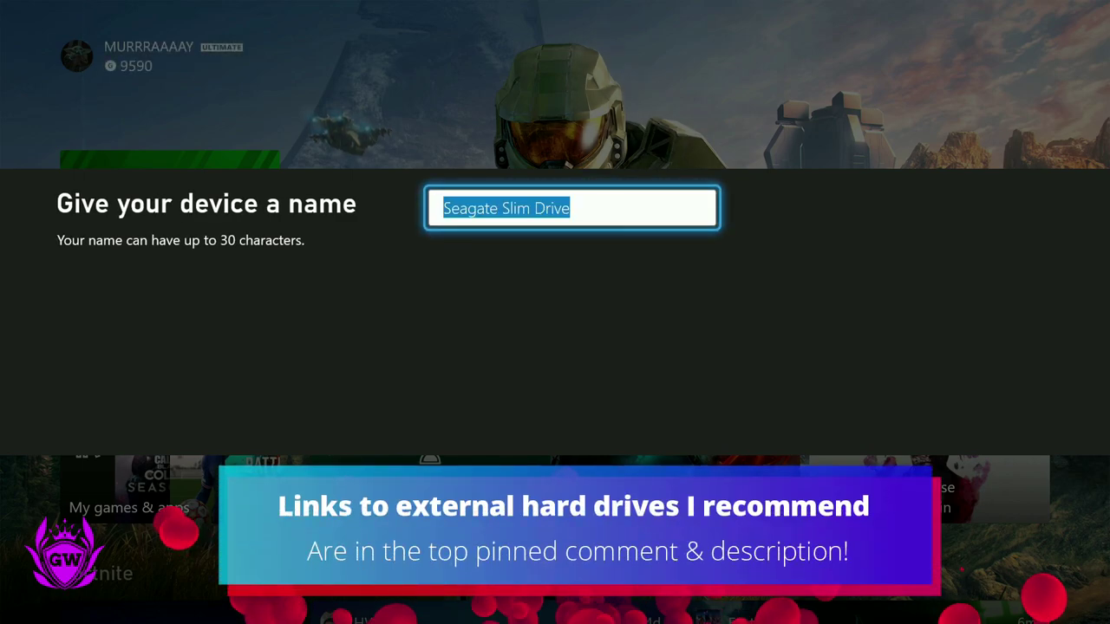
key("Return")
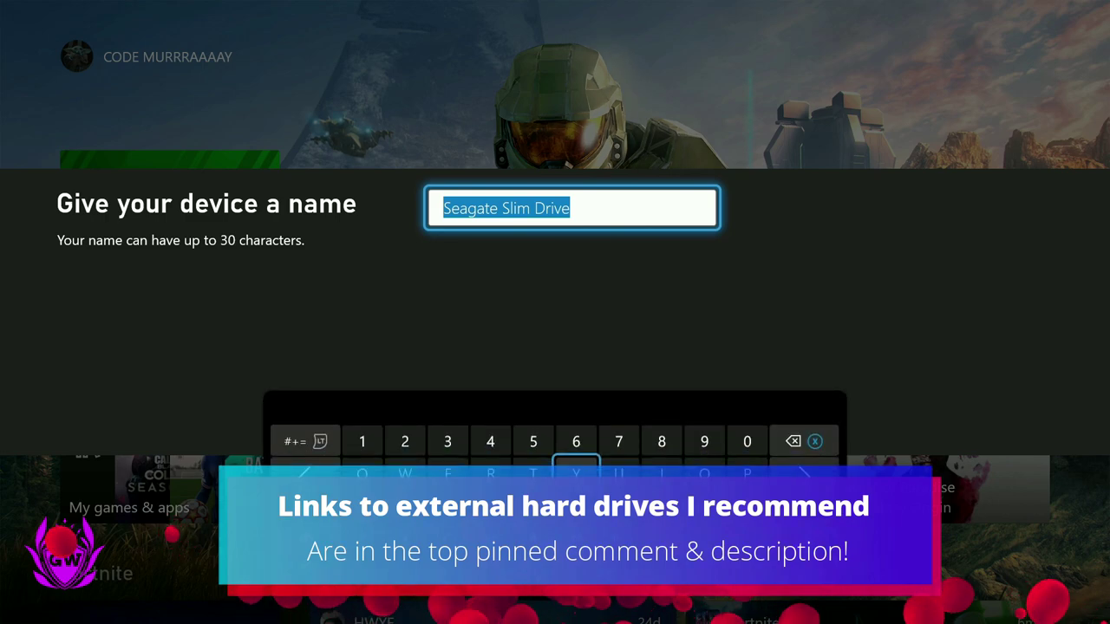
key("Right")
key("Right")
key("Right")
key("Right")
key("Right")
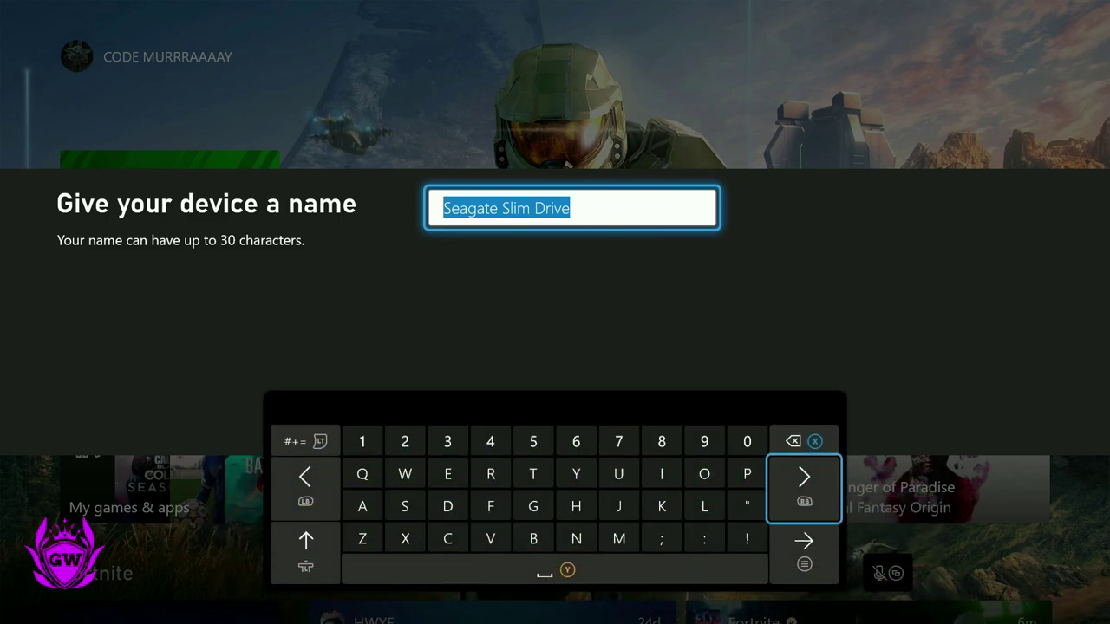
key("Down")
key("Return")
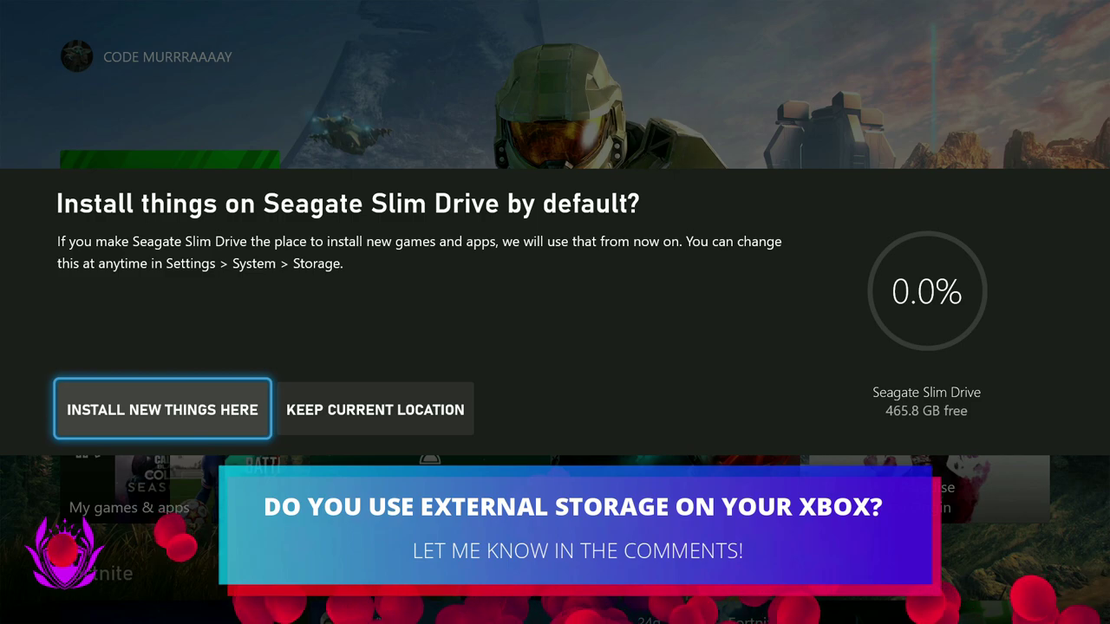
Keep the current location for new installs and format the Seagate Slim Drive.
key("Right")
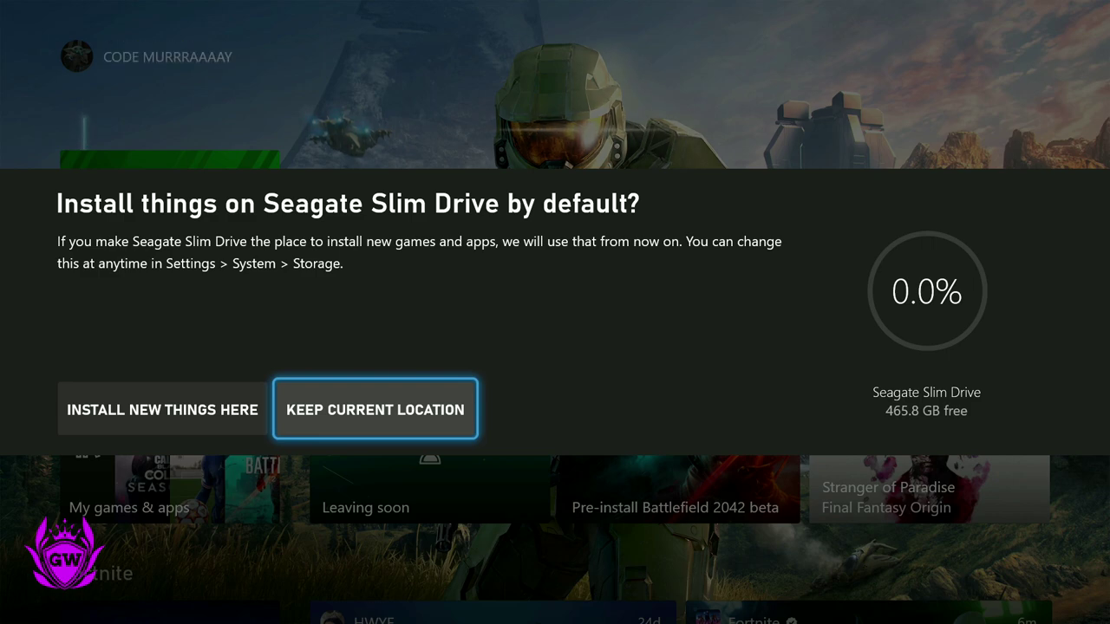
key("Left")
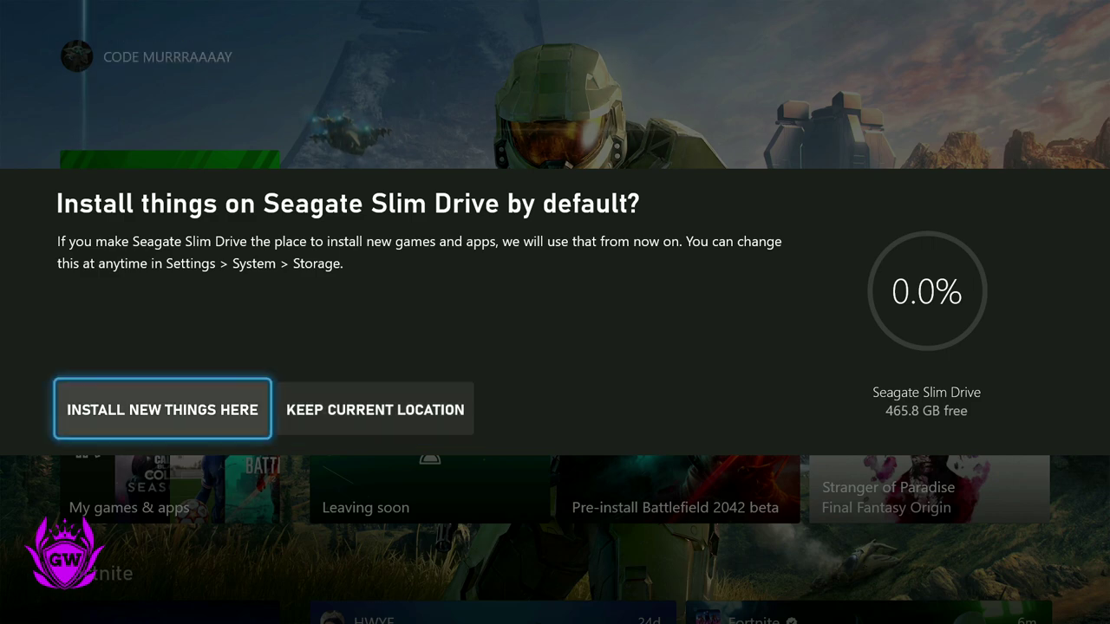
key("Right")
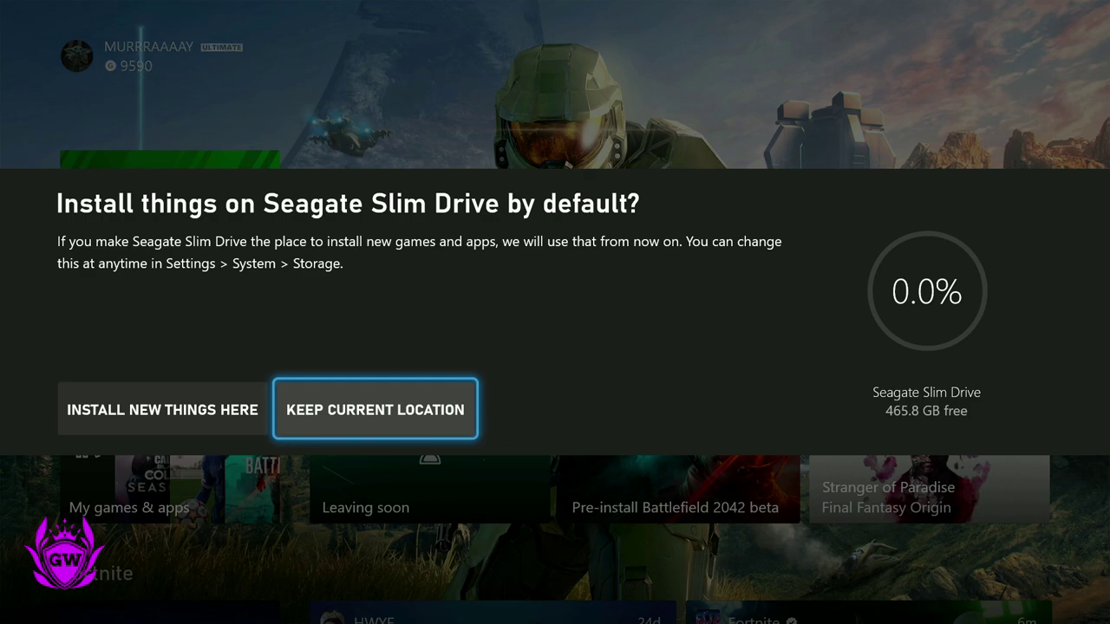
key("Return")
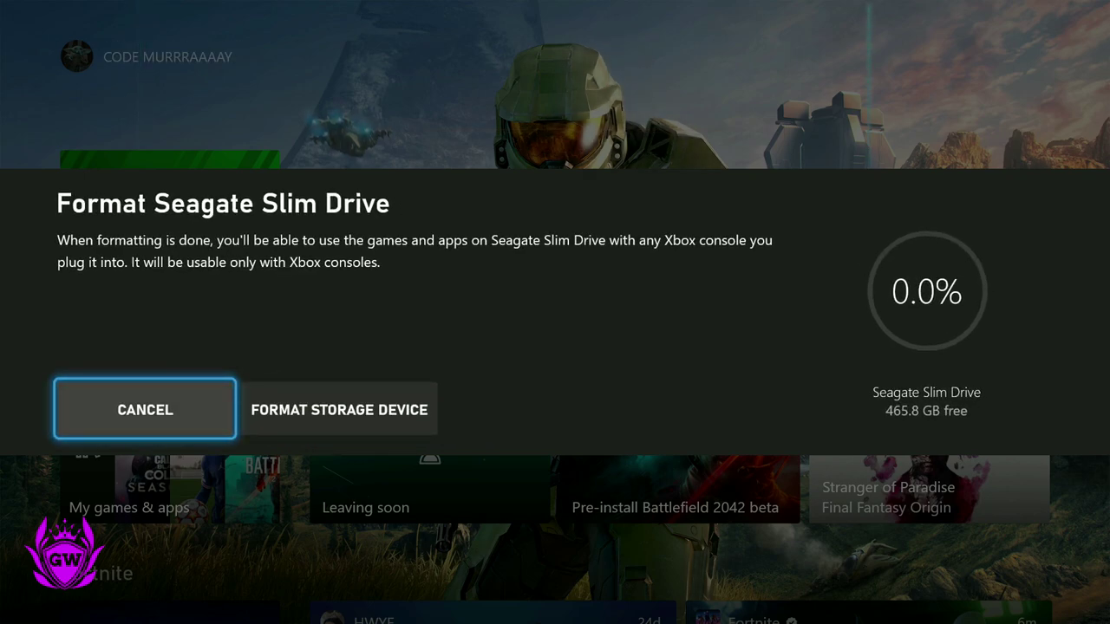
key("Right")
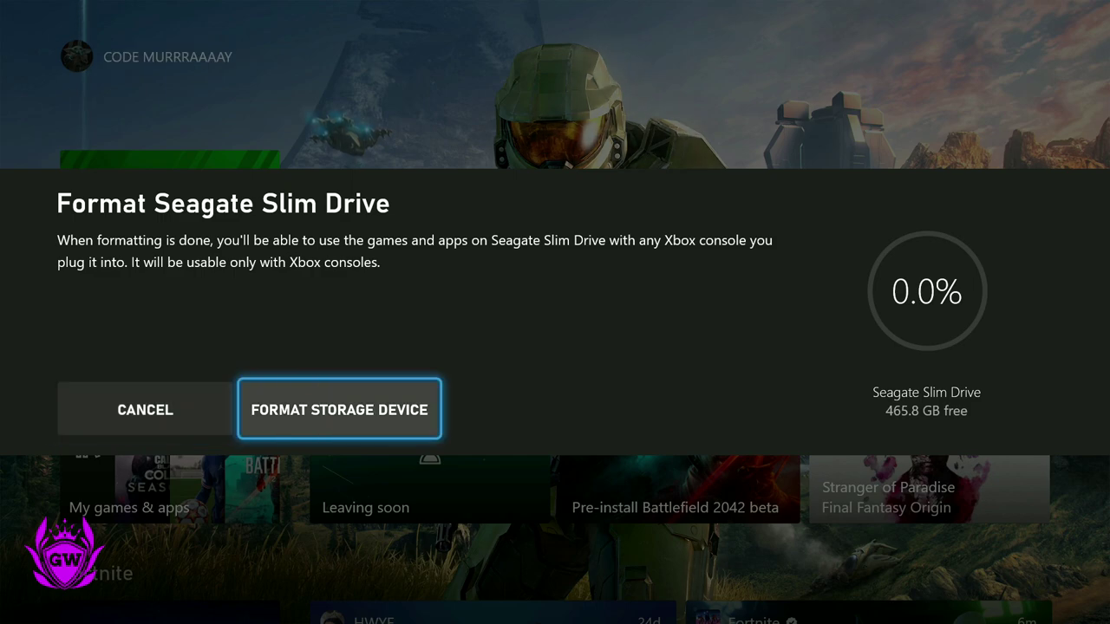
key("Return")
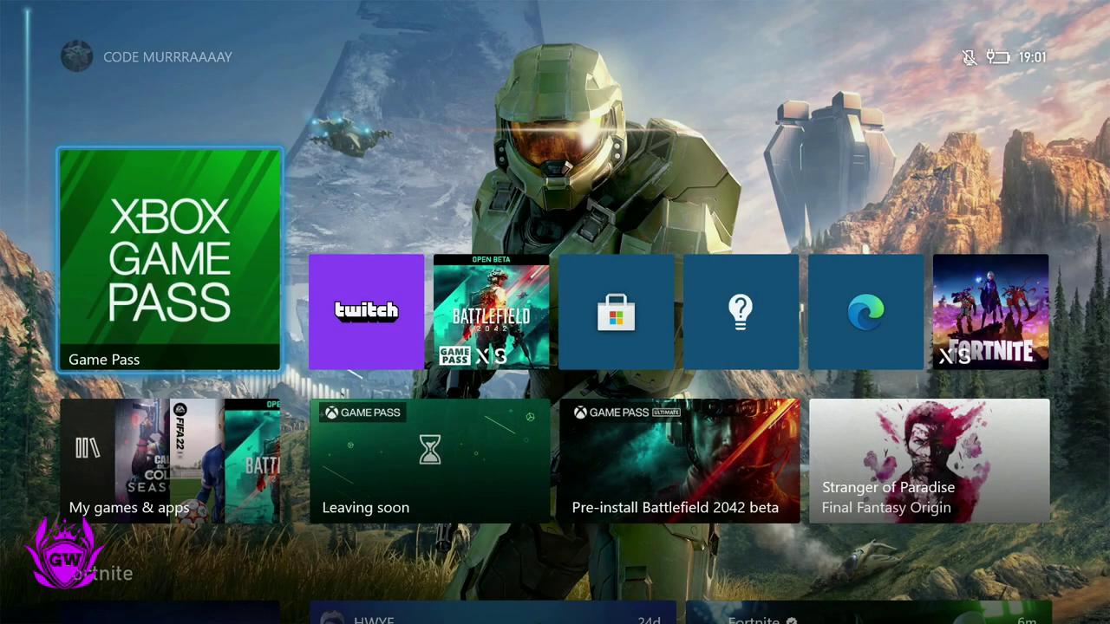
Open the complete My games & apps collection and go to its storage devices management page.
key("super")
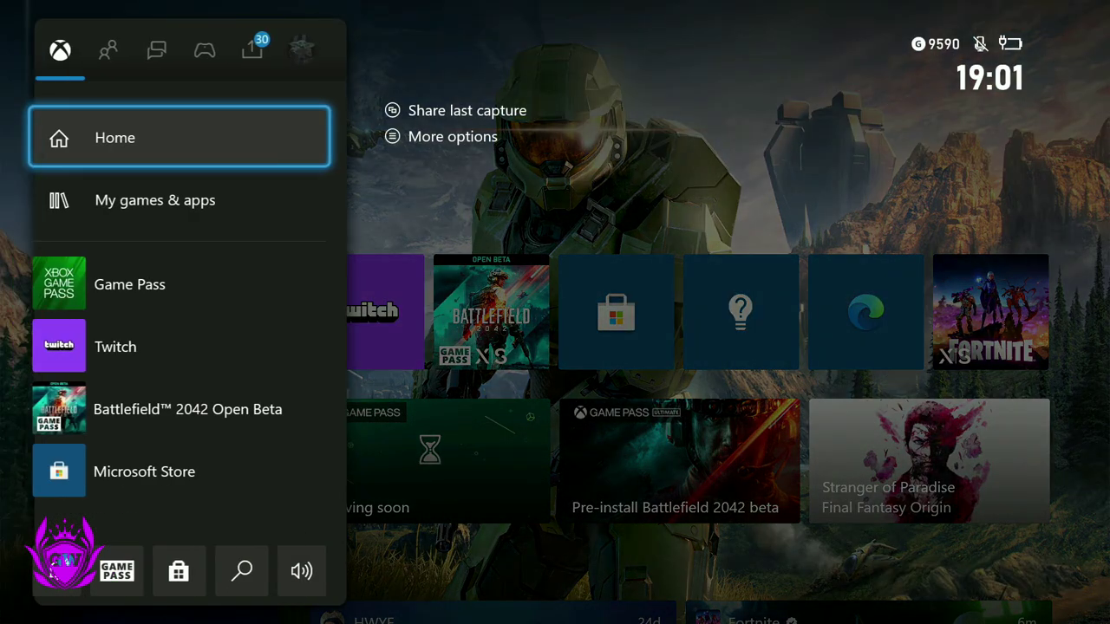
key("Down")
key("Return")
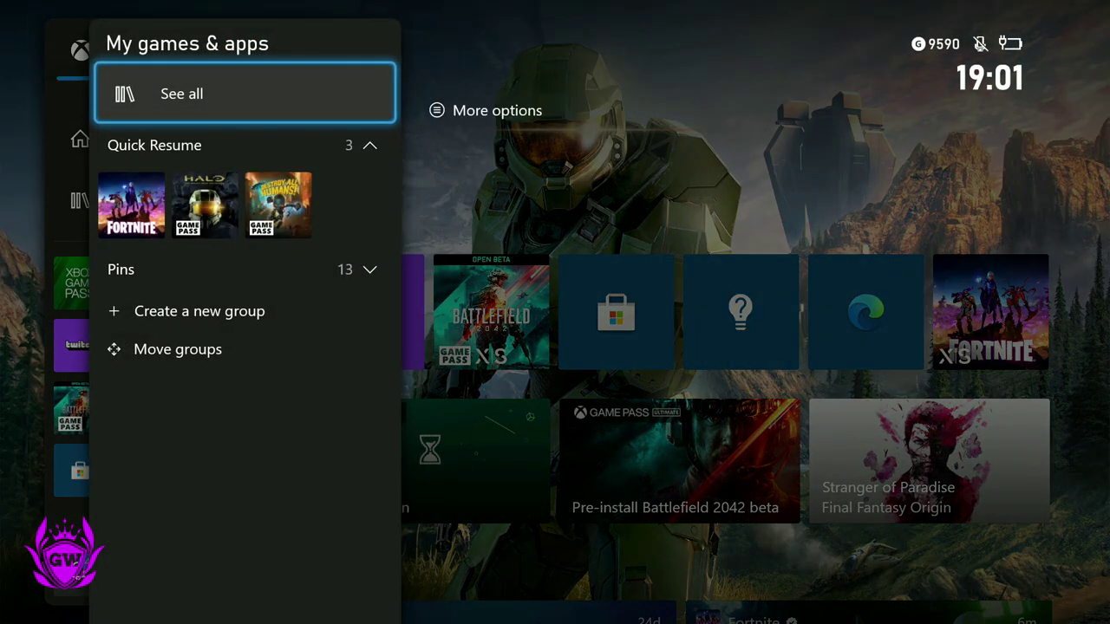
key("Return")
key("Down")
key("Down")
key("Down")
key("Down")
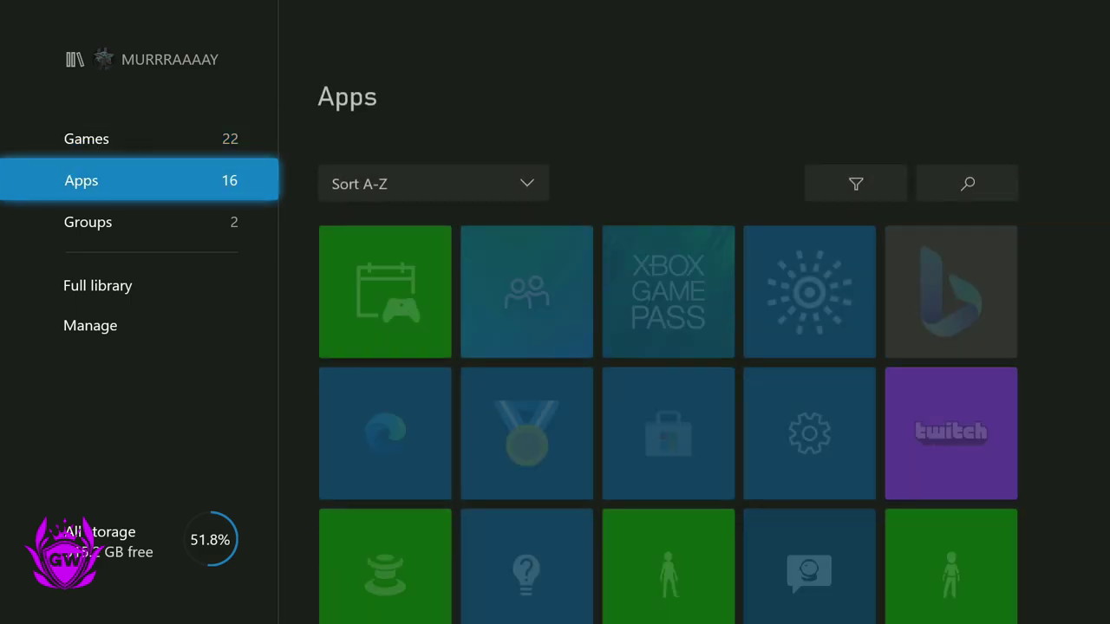
key("Right")
key("Down")
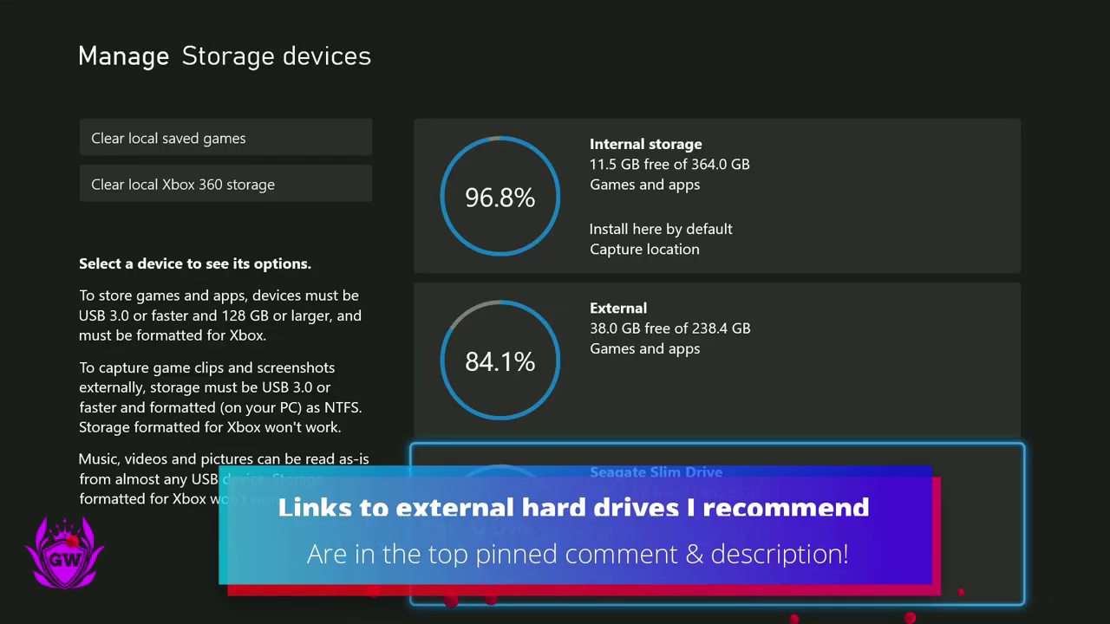
Open the move or copy transfer list for the internal storage.
key("Return")
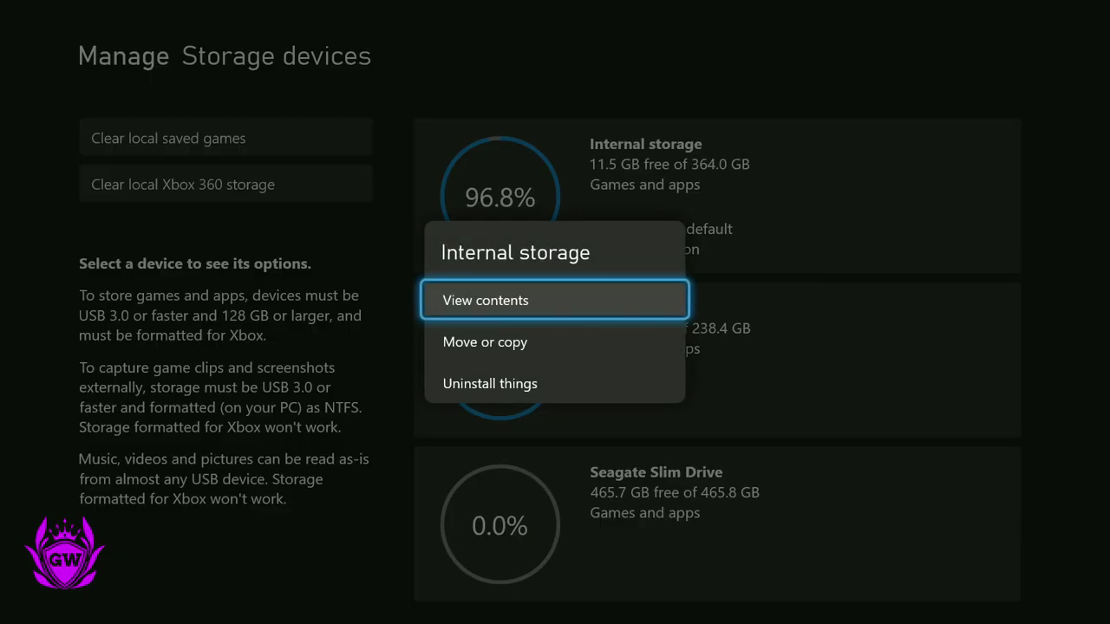
key("Down")
key("Return")
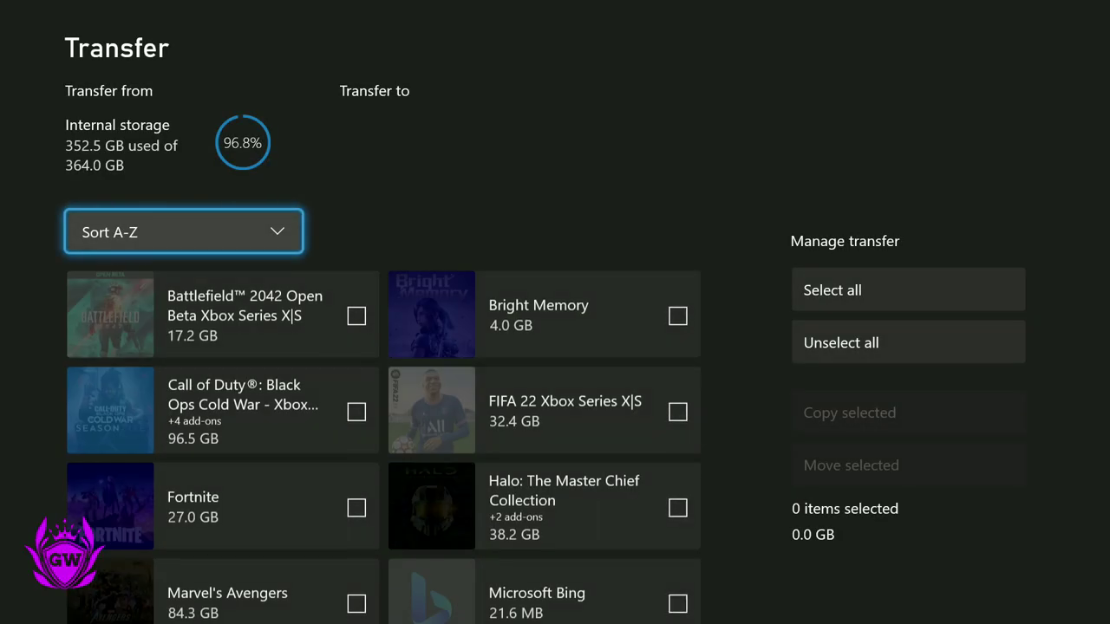
Select Quake in the internal storage's transfer list.
key("Down")
key("Down")
key("Down")
key("Down")
key("Down")
key("Down")
key("Down")
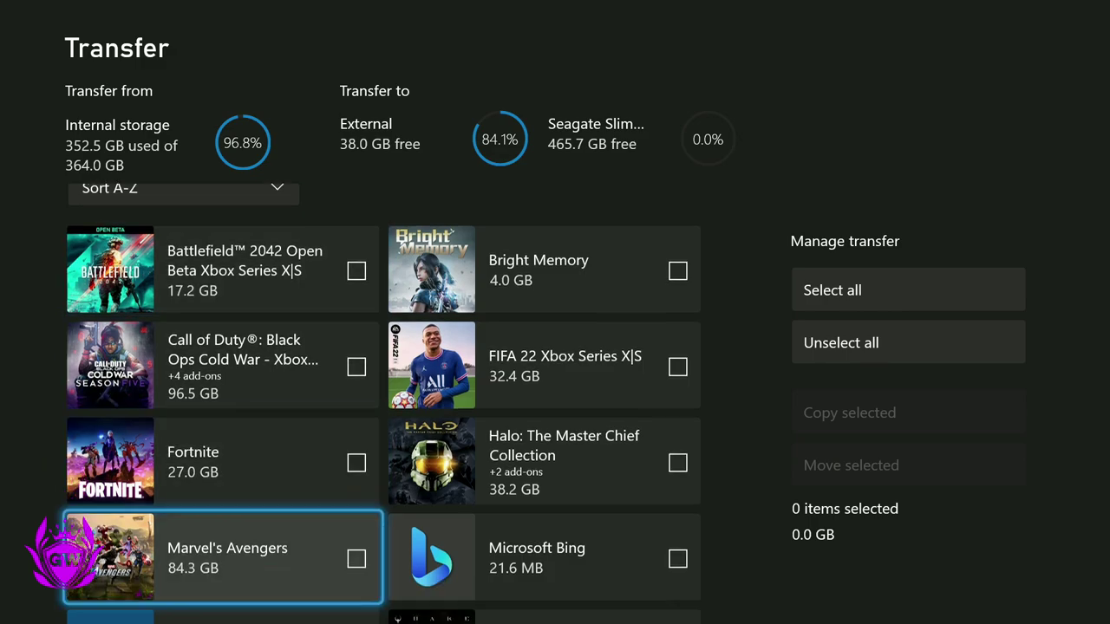
key("Down")
key("Down")
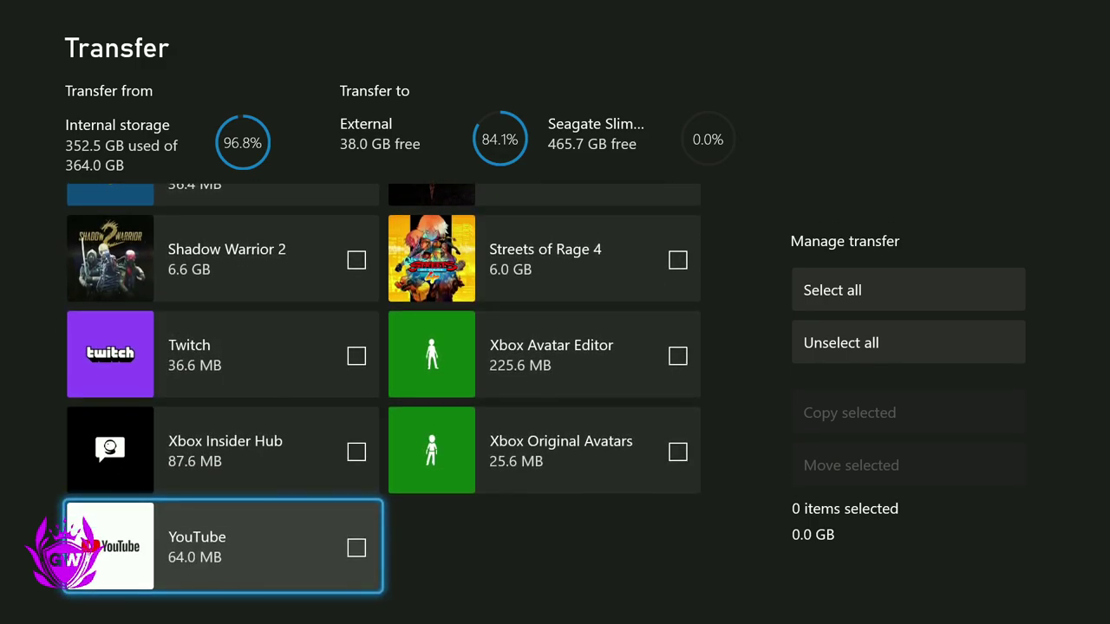
key("Up")
key("Up")
key("Right")
key("Up")
key("Up")
key("Up")
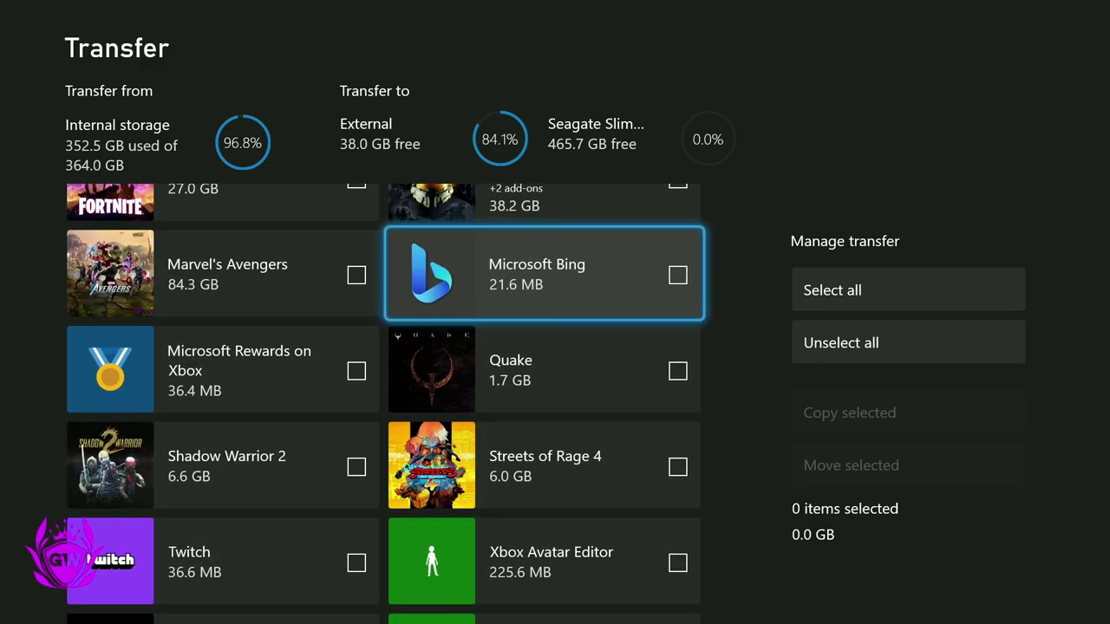
key("Down")
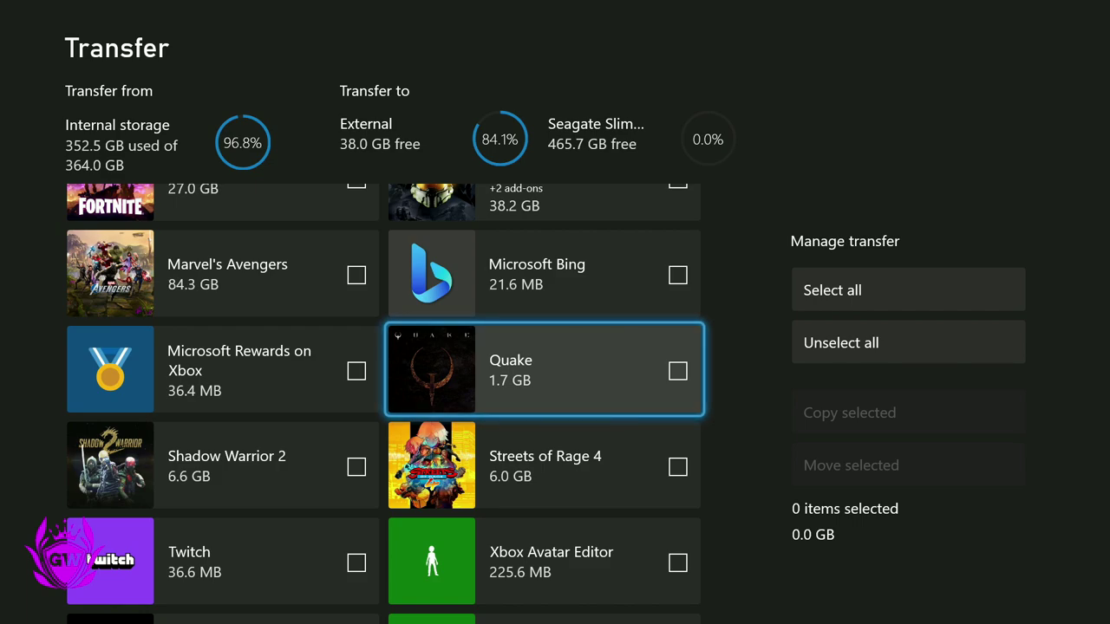
key("Return")
Move the selected game from internal storage to the Seagate Slim Drive.
key("Right")
key("Down")
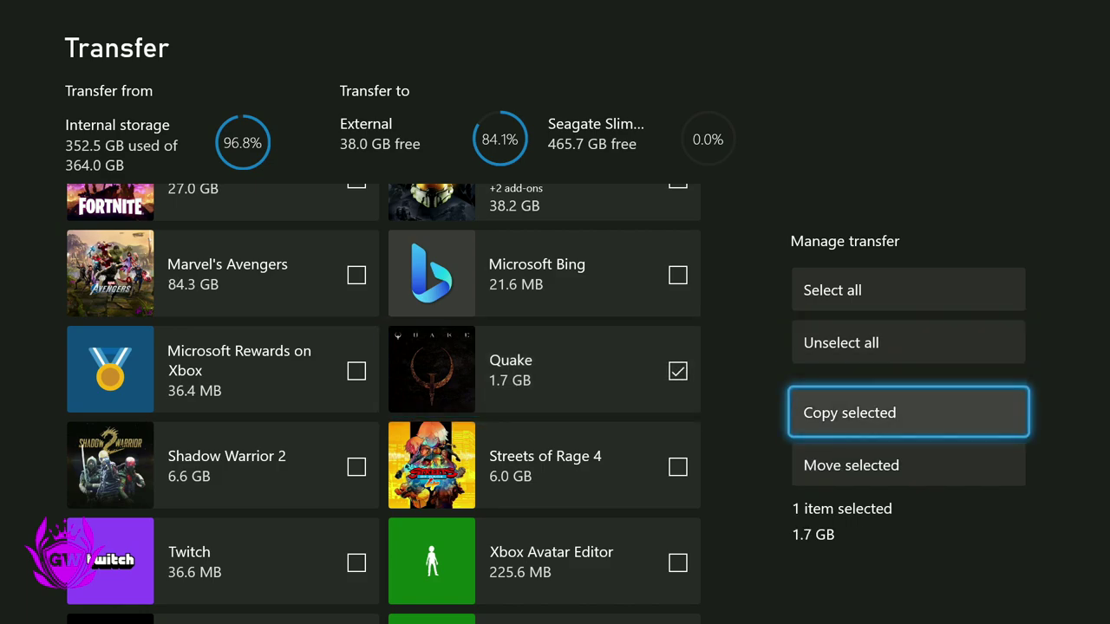
key("Down")
key("Return")
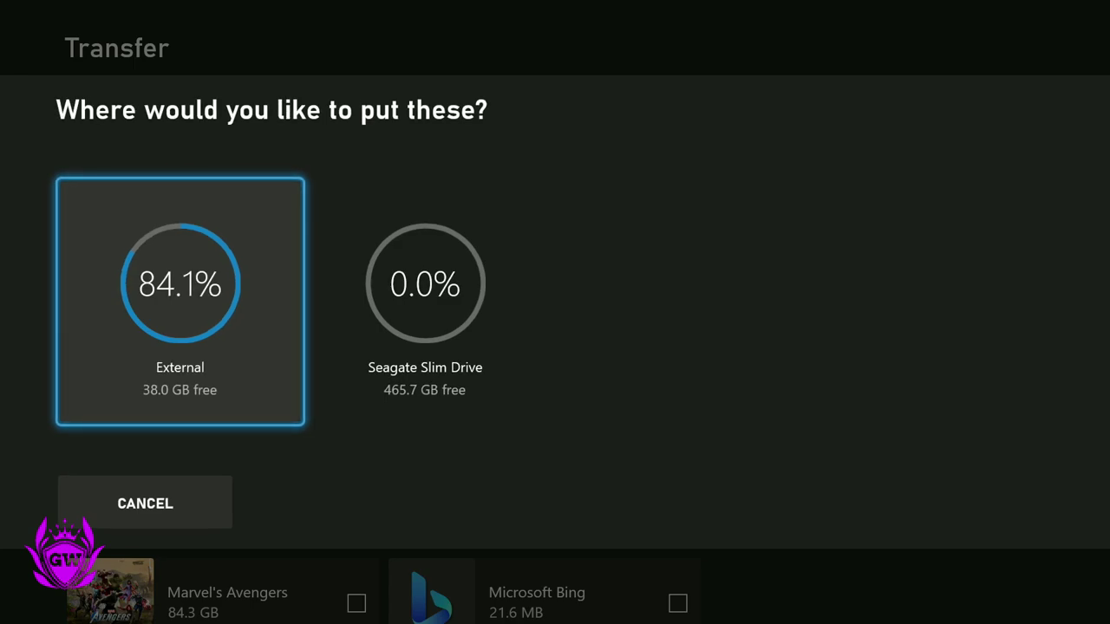
key("Right")
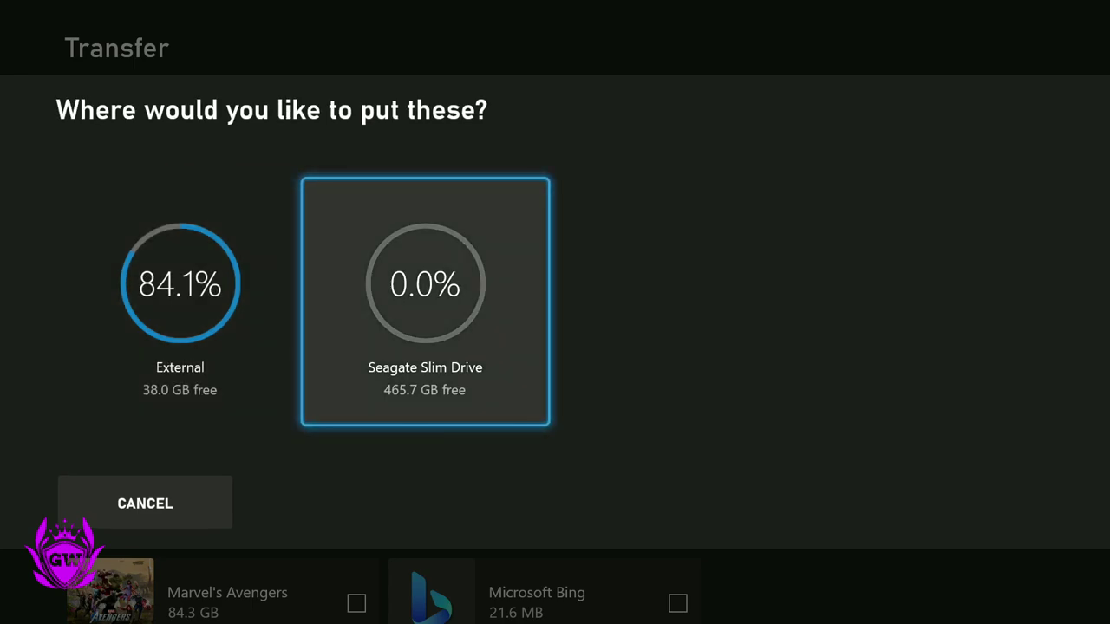
key("Return")
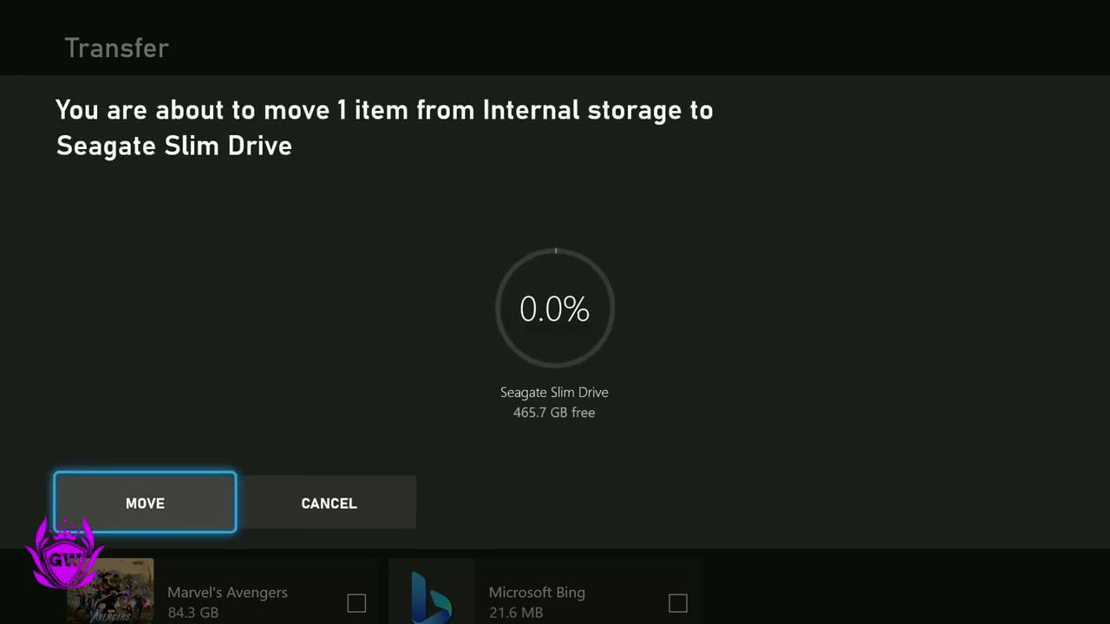
key("Return")
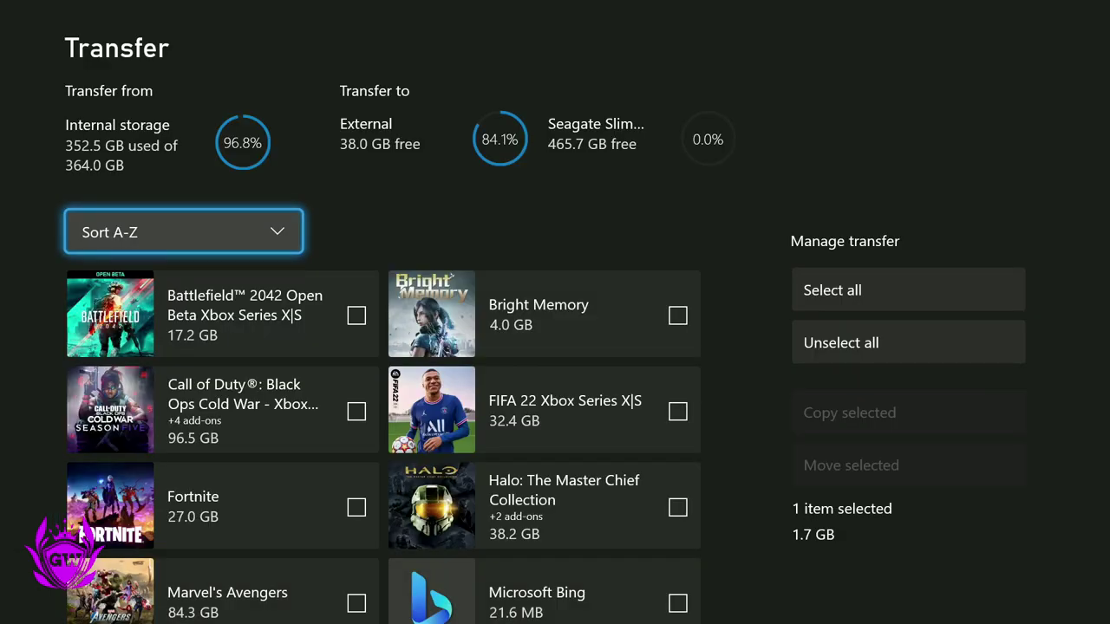